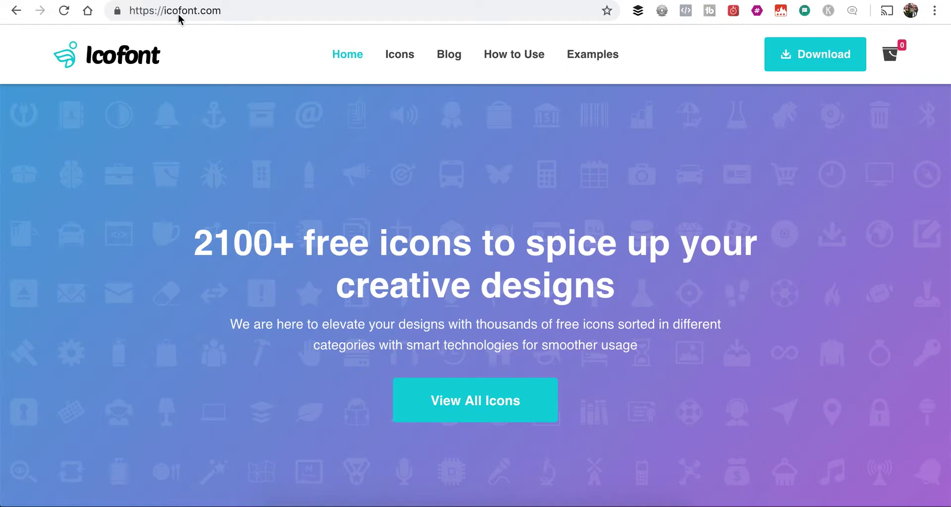
Open the Icofont icon library and filter it to the Food category.
left_click(408, 58)
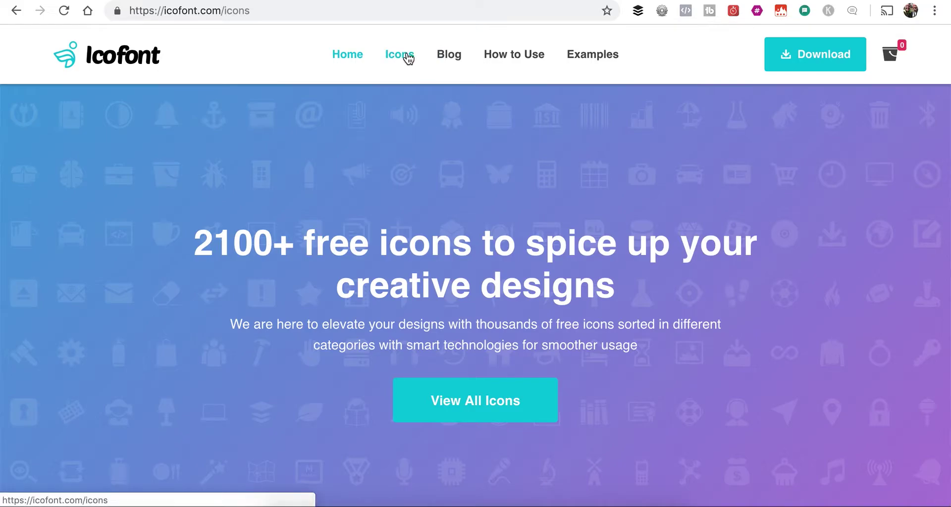
scroll(284, 171, "down", 3)
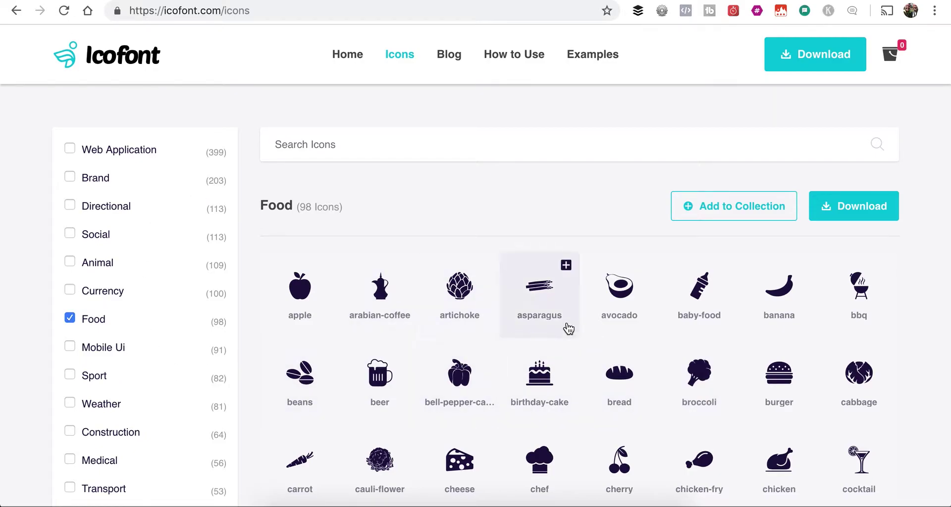
scroll(127, 374, "down", 6)
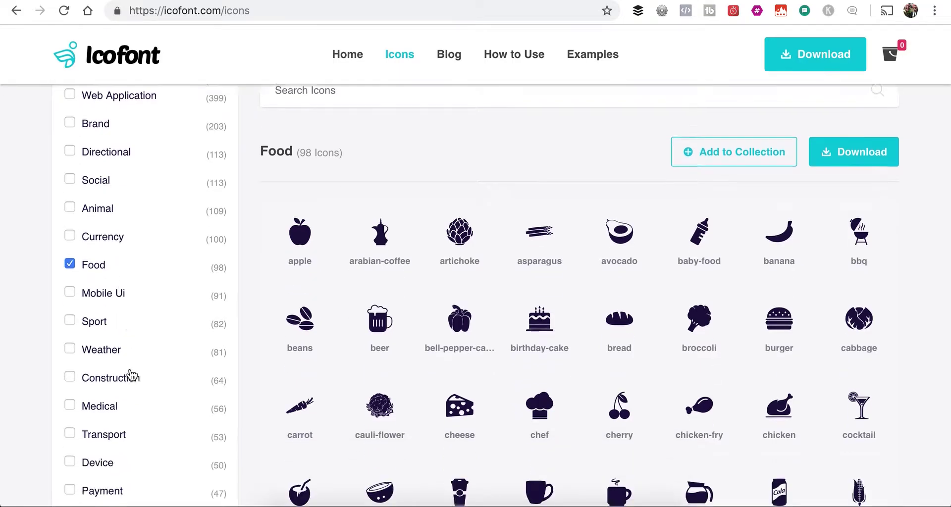
scroll(131, 369, "up", 7)
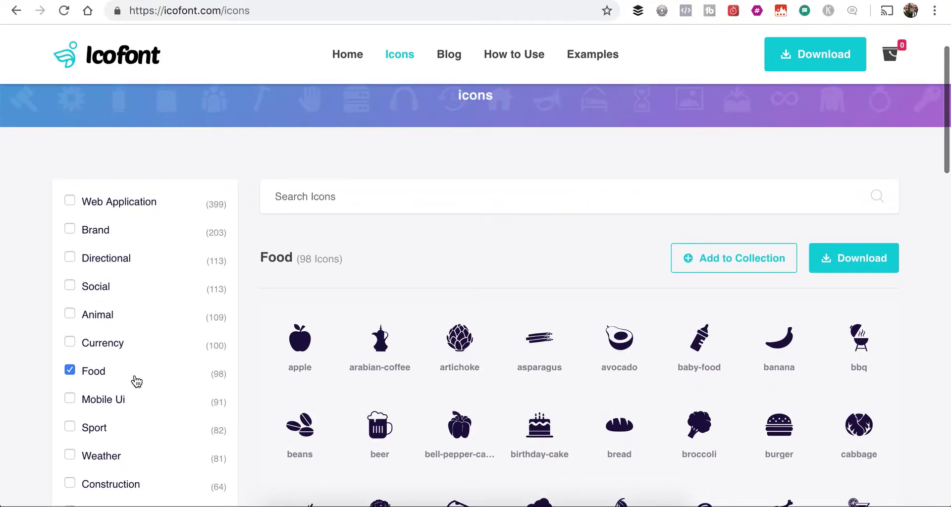
Add all Food icons to the collection, download the collection, and open the downloaded icofont.zip.
left_click(714, 264)
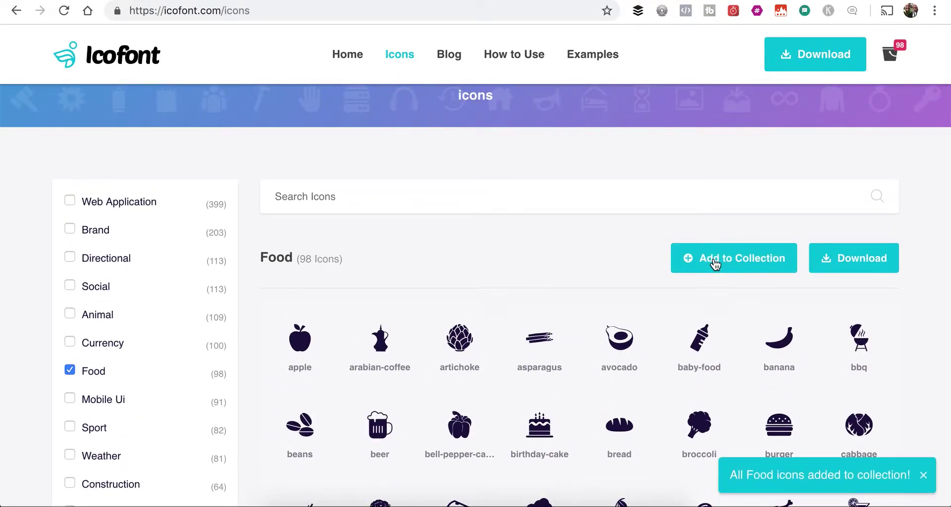
left_click(895, 55)
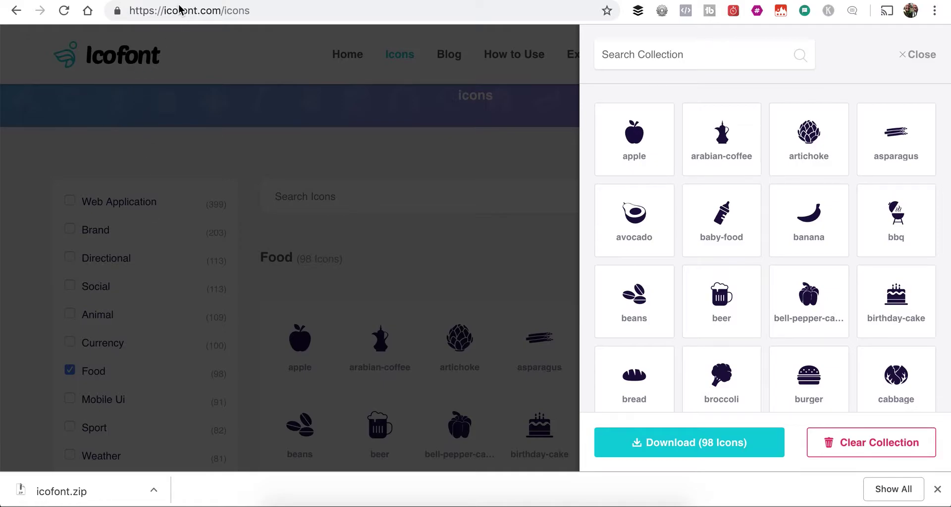
left_click(73, 497)
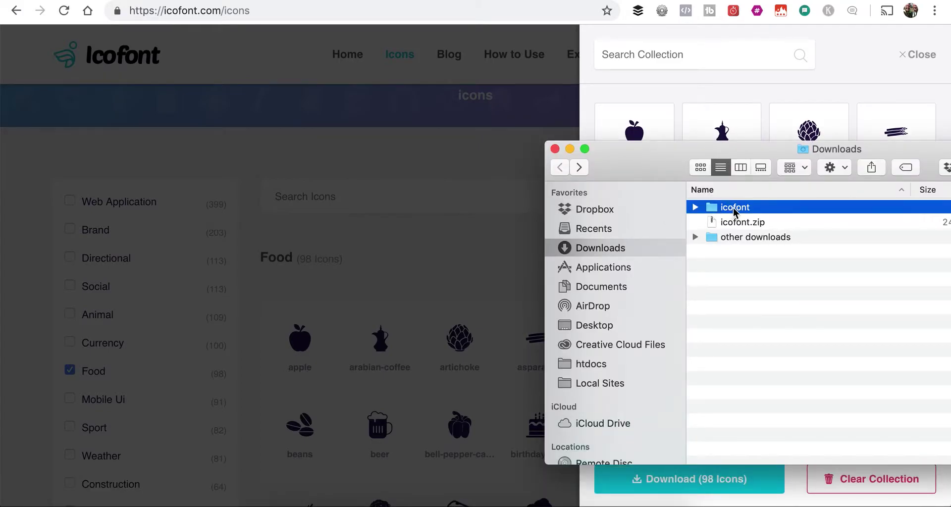
Expand the fonts subfolder in the extracted icofont folder and delete icofont.min.css.
double_click(734, 208)
left_click(695, 221)
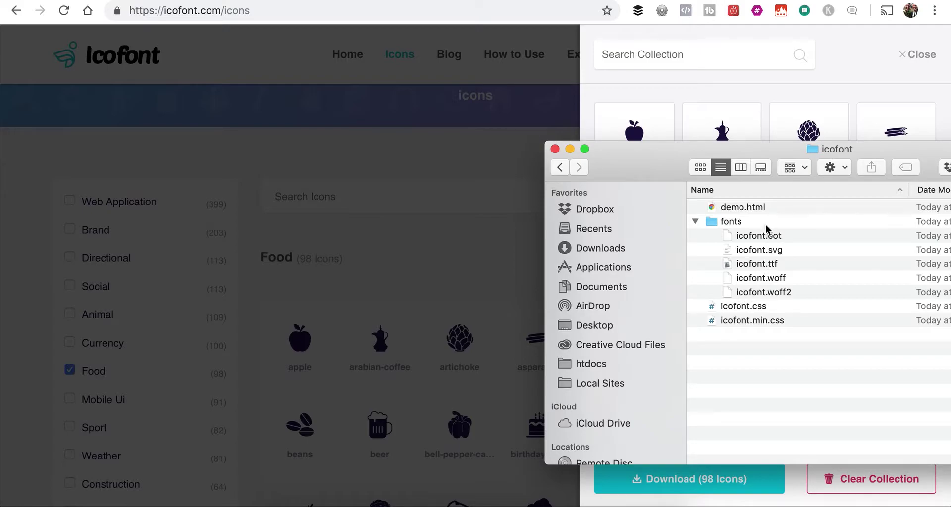
left_click(742, 321)
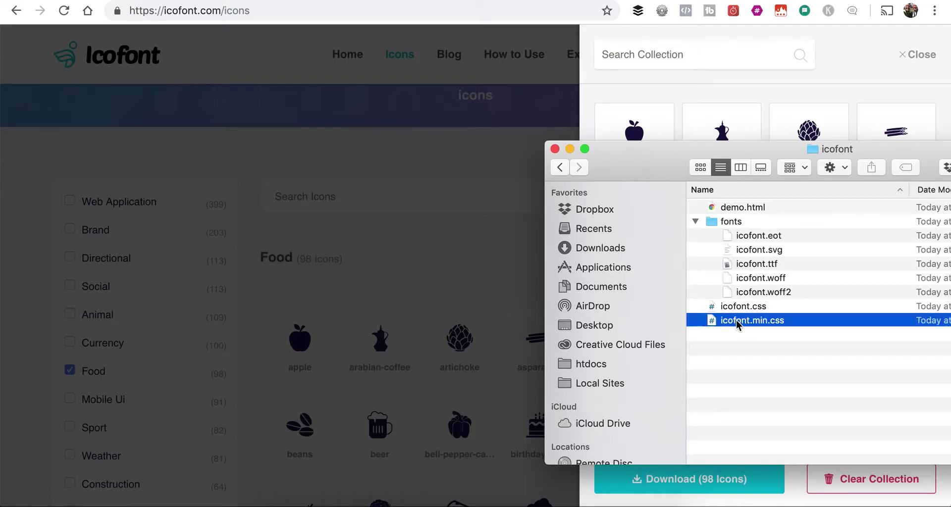
left_click_drag(743, 321, 664, 504)
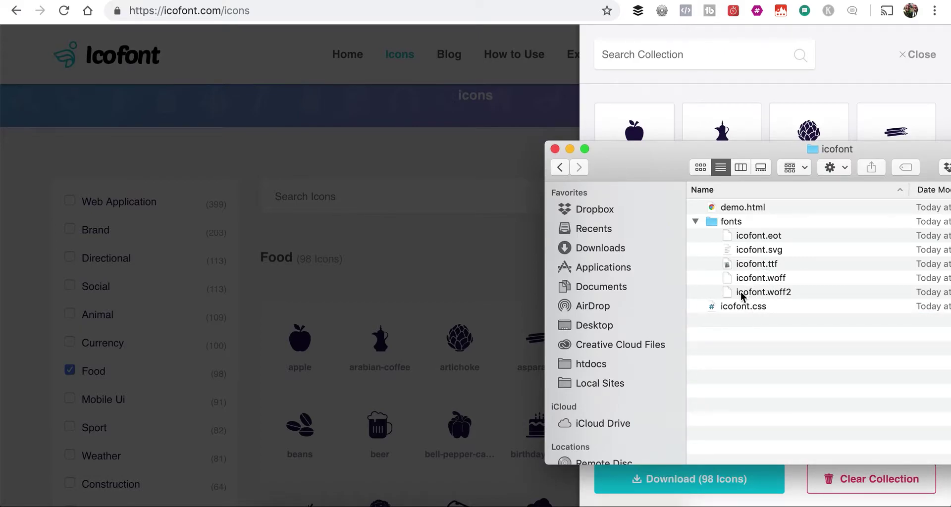
Rename icofont.eot and icofont.svg in the fonts folder as food, keeping their extensions.
left_click(752, 242)
left_click(748, 238)
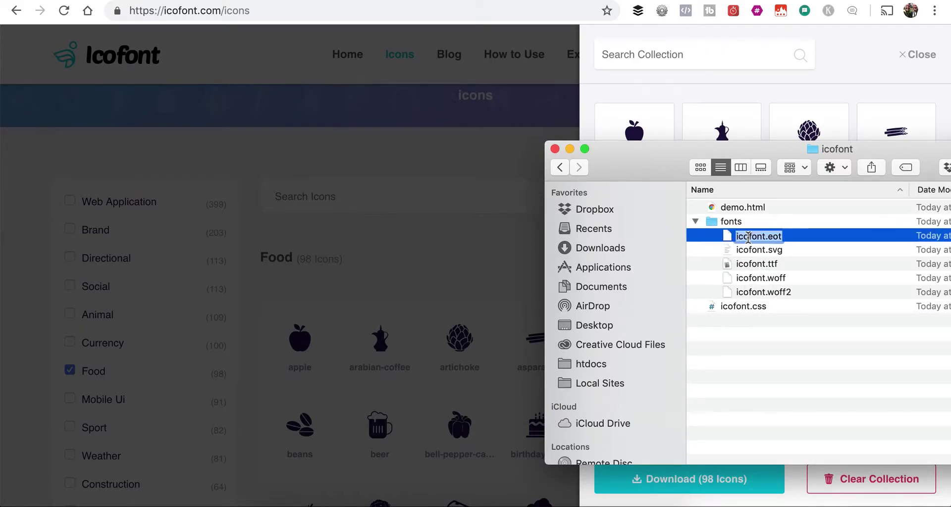
type("food")
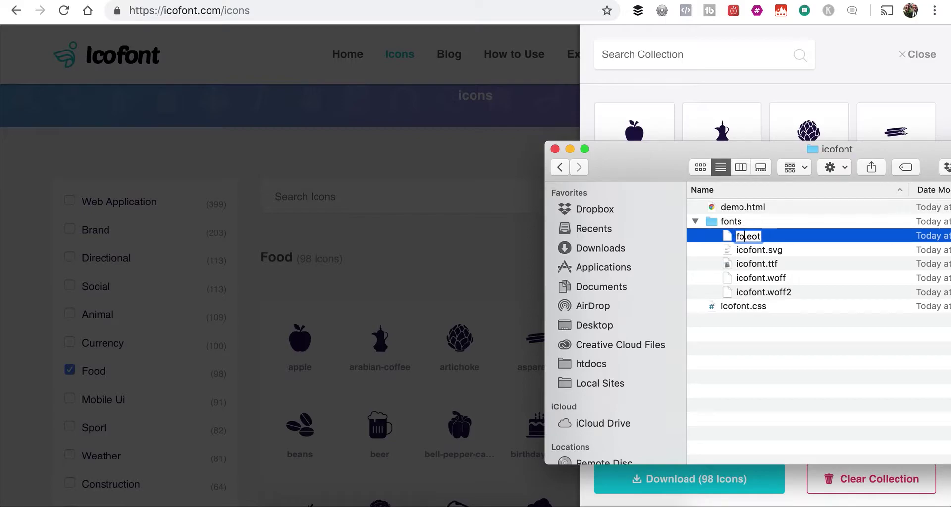
left_click(750, 252)
left_click(750, 252)
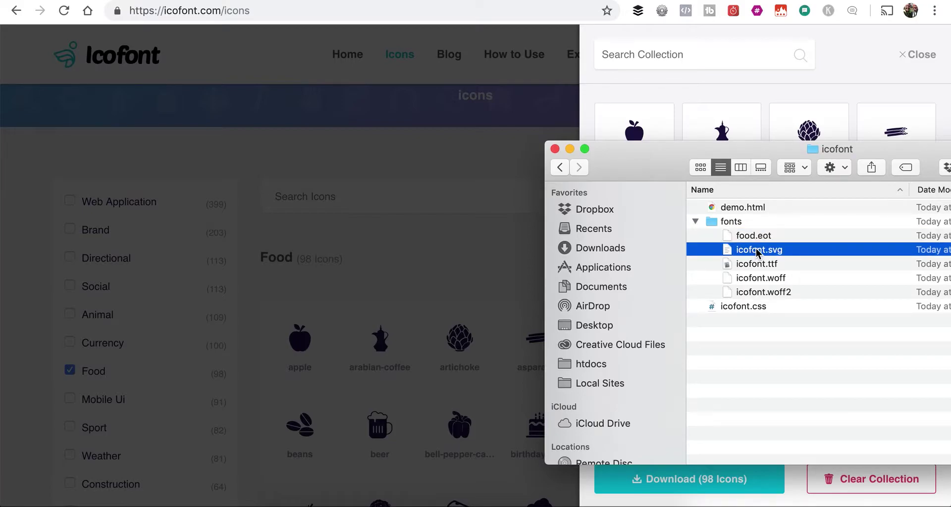
type("food")
key("Return")
Rename icofont.ttf and icofont.woff as food, keeping their extensions.
left_click(747, 266)
key("Return")
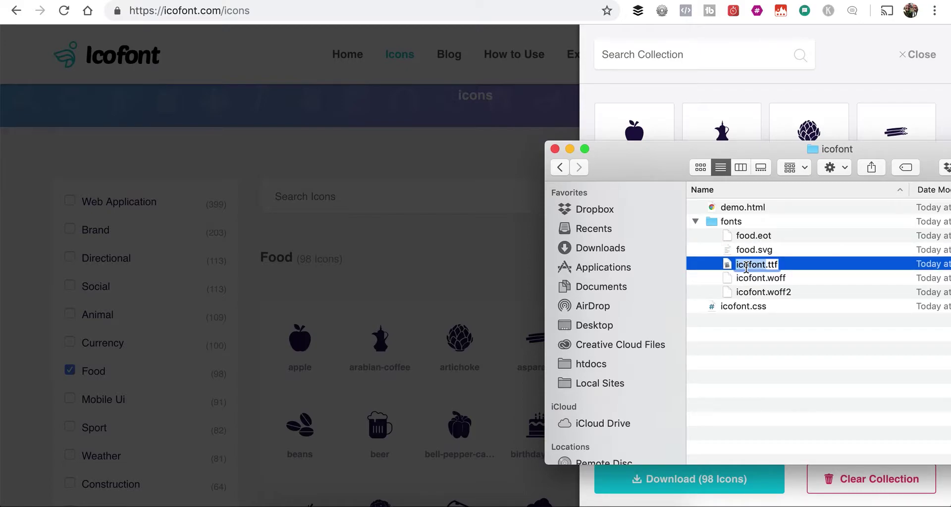
type("food")
key("Return")
left_click(749, 279)
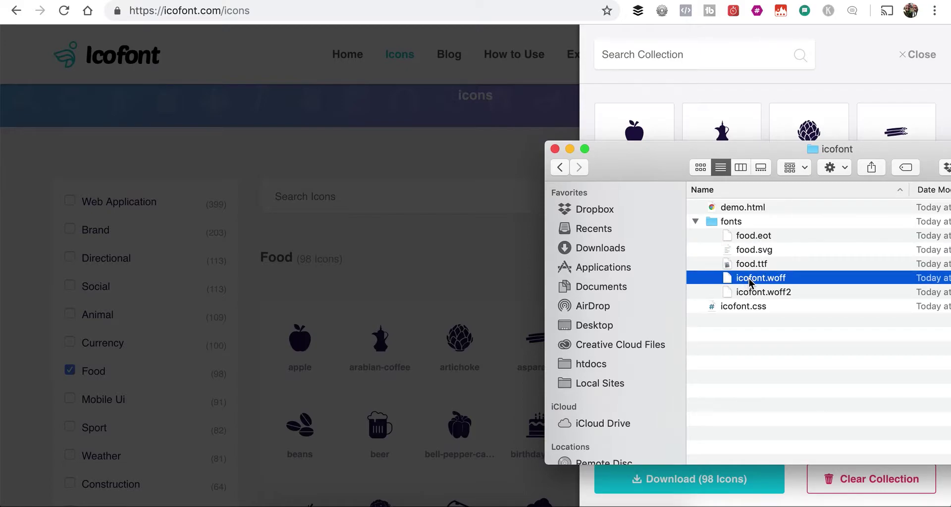
key("Return")
type("food")
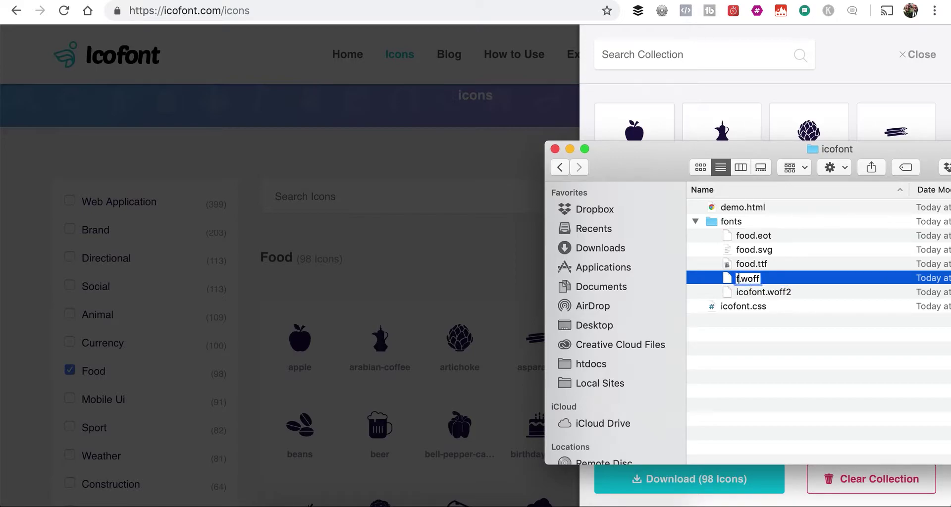
key("Return")
Rename icofont.woff2 and the stylesheet icofont.css as food, keeping their extensions.
left_click(745, 292)
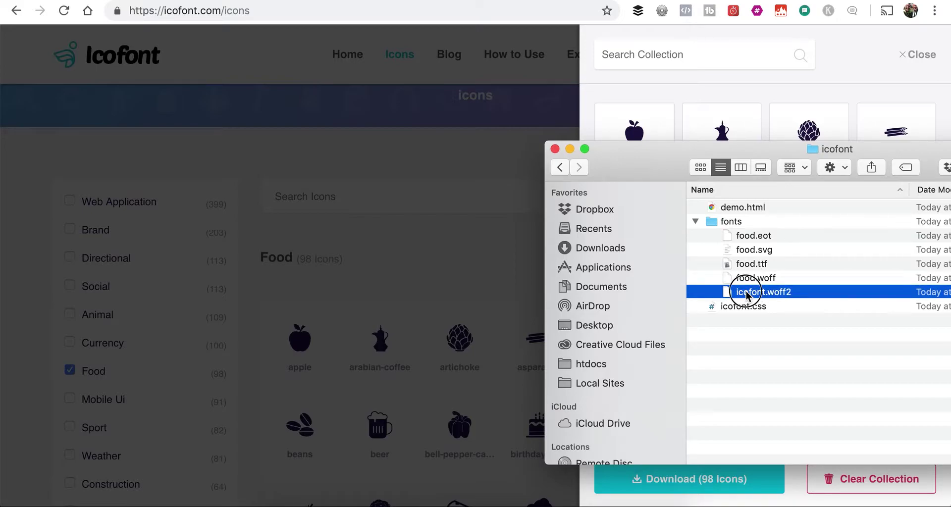
key("Return")
type("food")
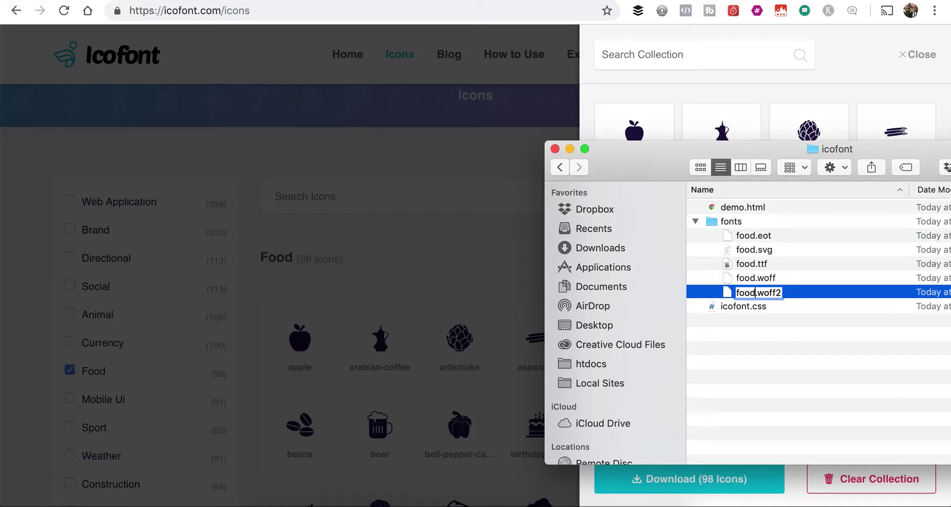
key("Return")
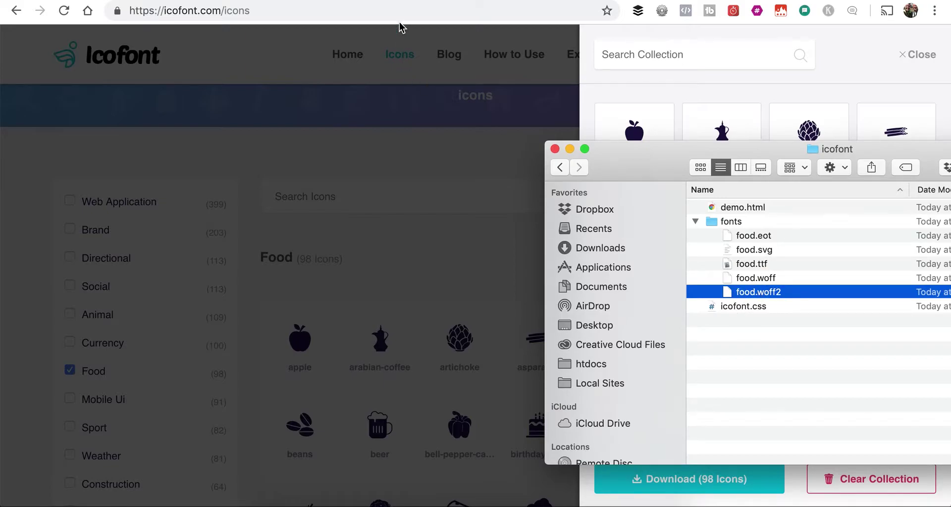
left_click(736, 306)
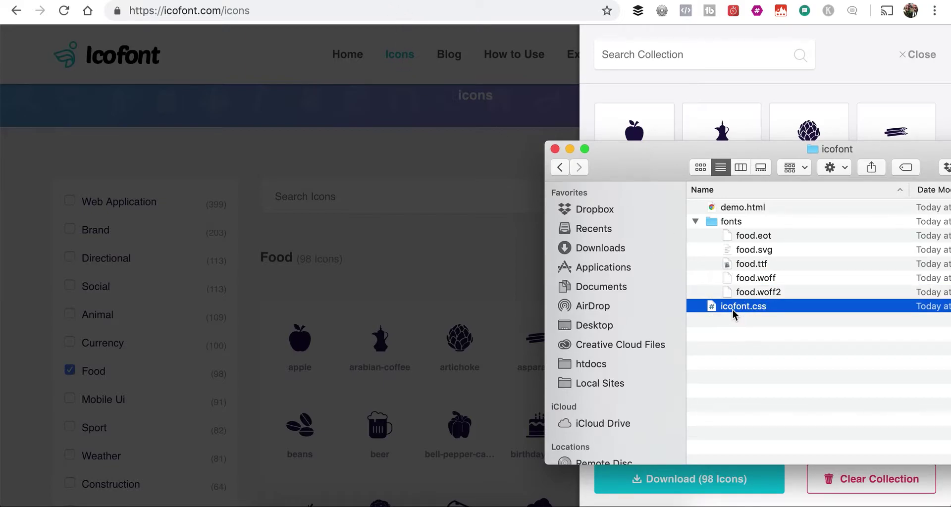
key("Return")
type("food")
key("Return")
Upload the five food font files together with food.css to the Divi Upload Icons uploader in WordPress.
left_click(496, 43)
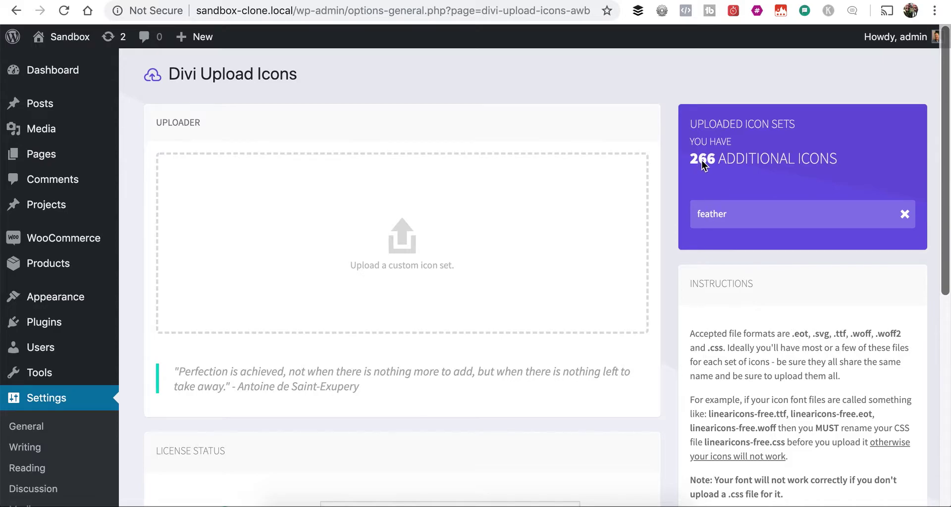
left_click(284, 500)
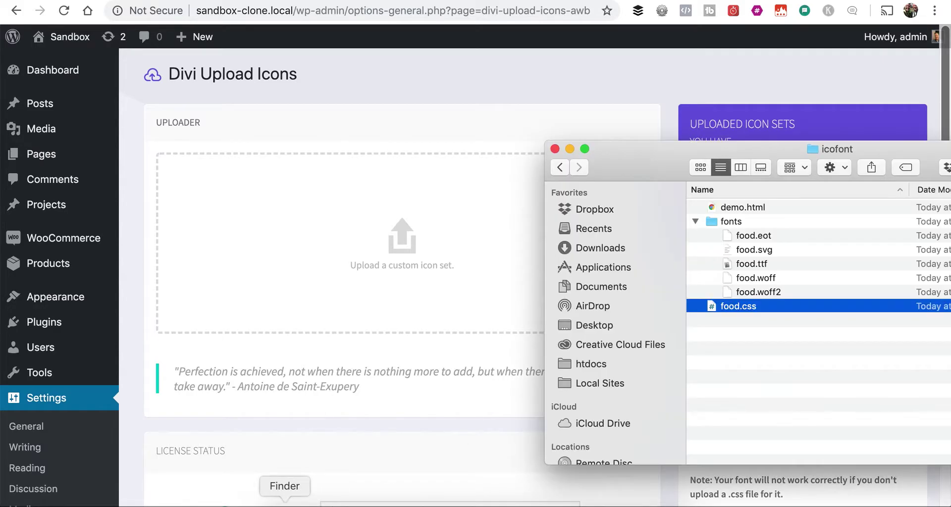
left_click(758, 237, "shift")
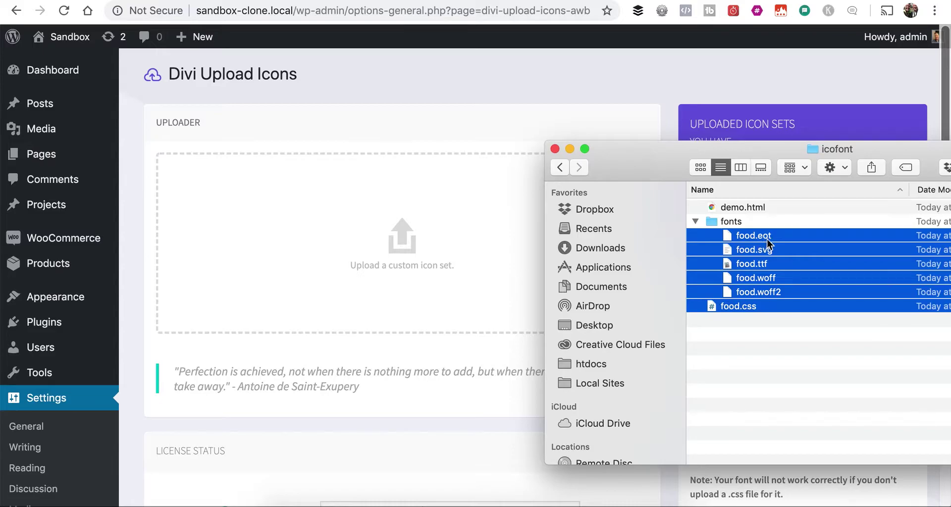
left_click_drag(742, 310, 393, 210)
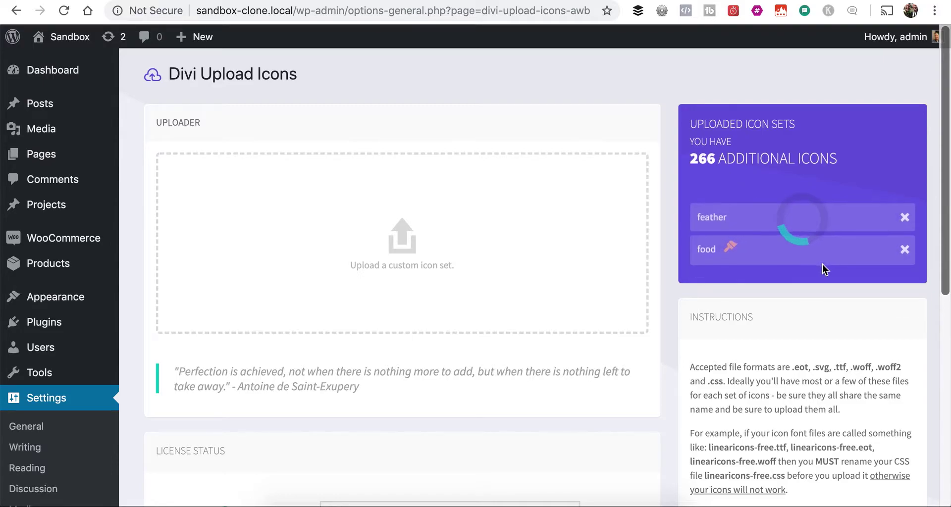
mouse_move(730, 250)
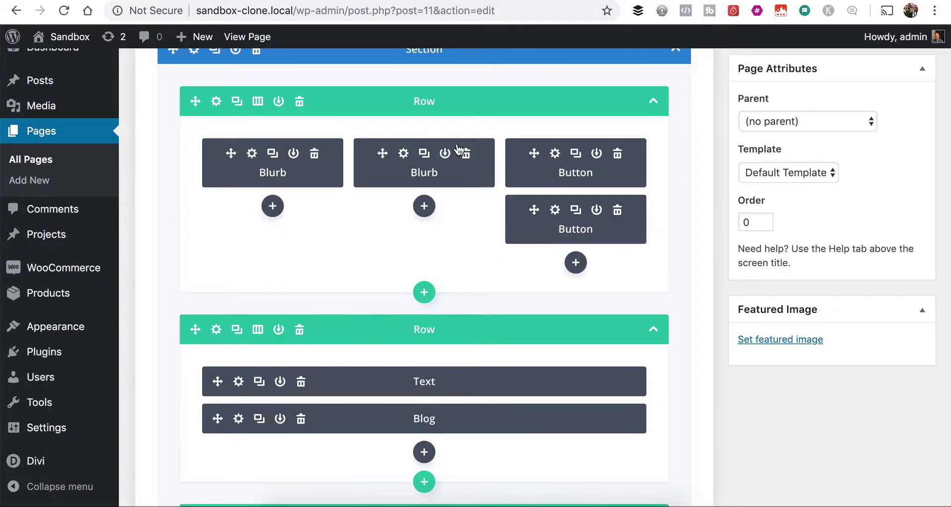
Reload the Testing Page editor in the Divi Builder.
scroll(457, 144, "up", 10)
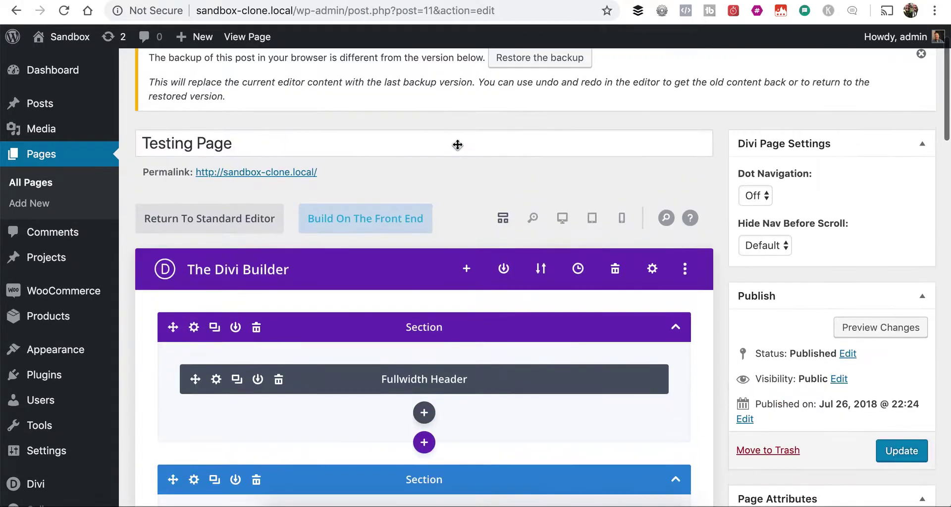
scroll(458, 145, "down", 5)
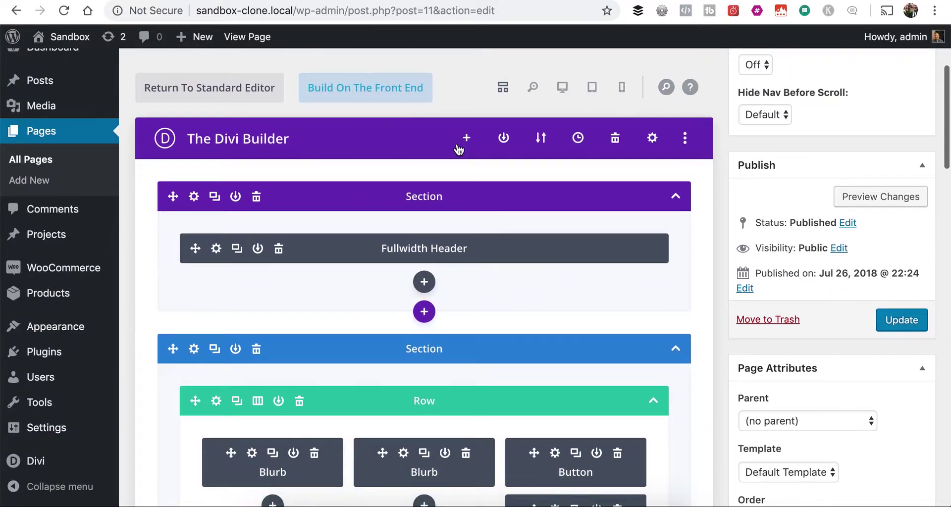
scroll(430, 148, "down", 2)
key("super+r")
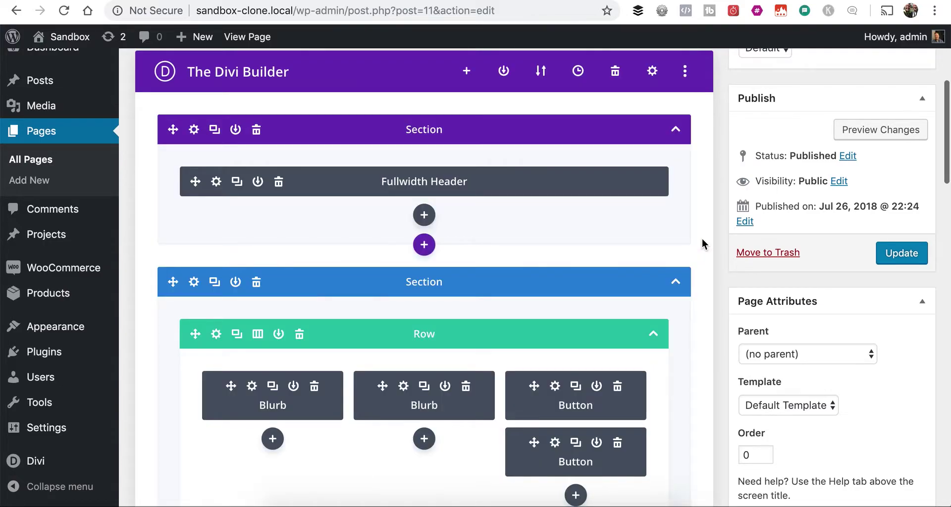
Open the settings of a Blurb module in the three-column row and expand its Image & Icon options.
scroll(737, 253, "down", 2)
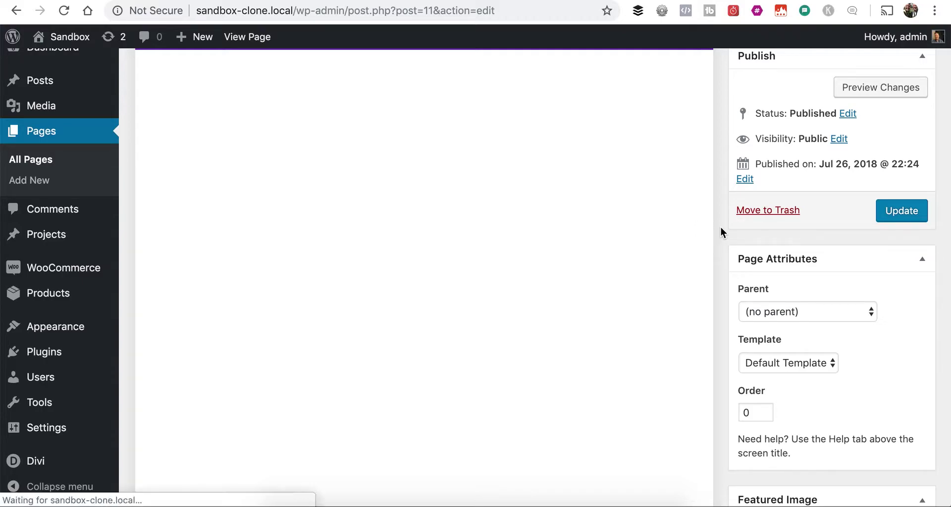
scroll(537, 195, "down", 6)
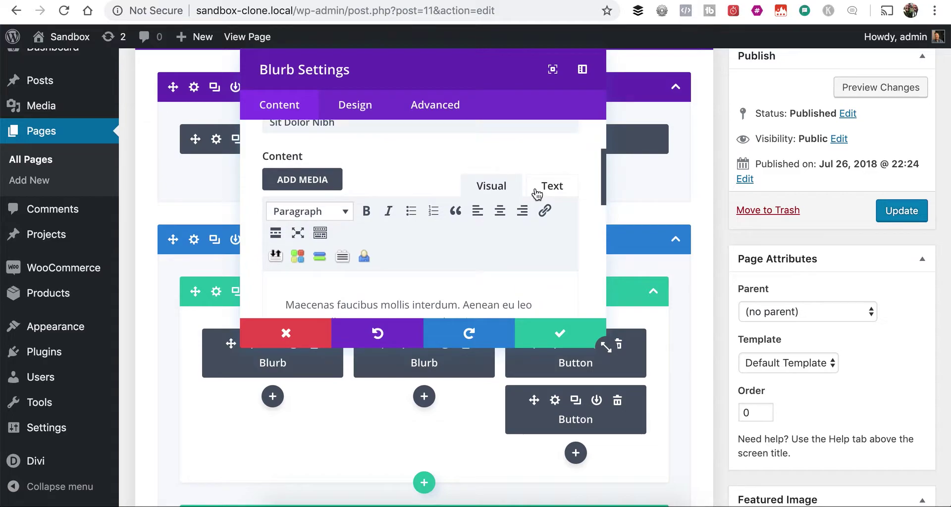
left_click(288, 250)
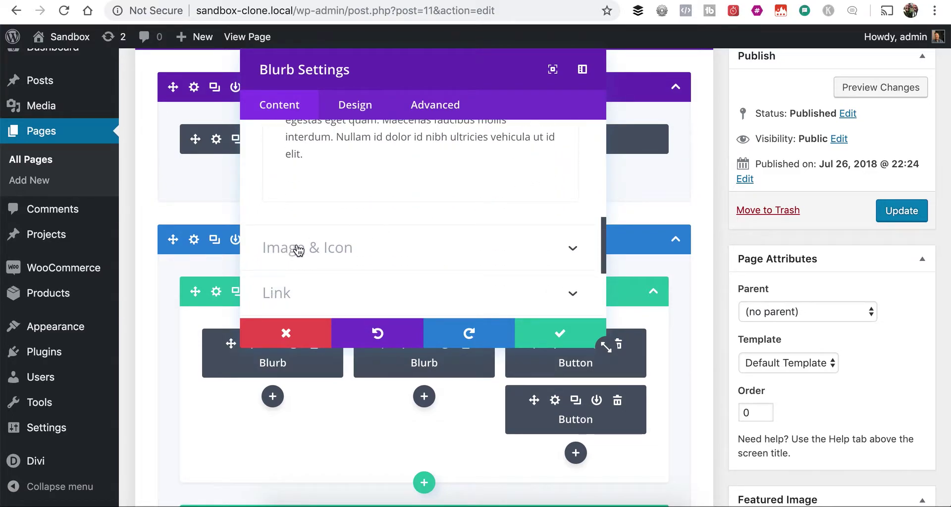
scroll(586, 162, "down", 3)
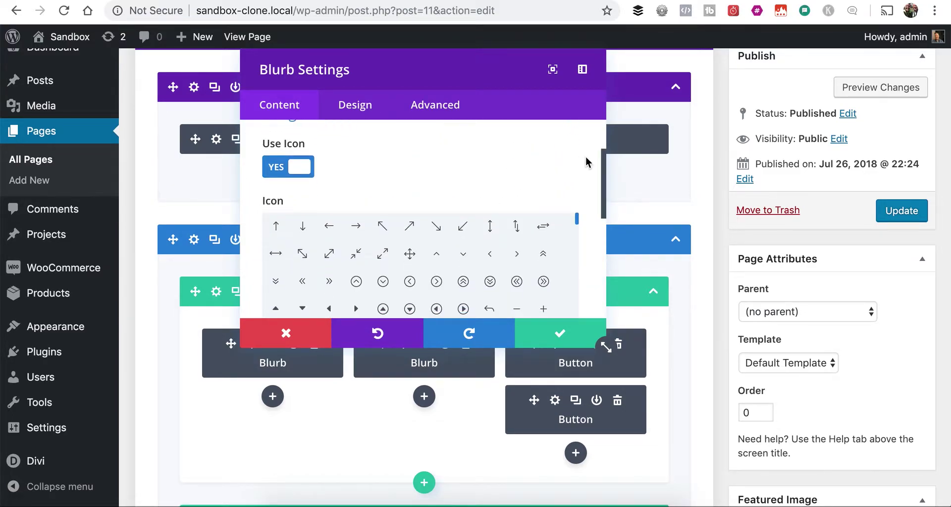
Browse the Blurb's icon list through to the uploaded Icofont food icons, keeping the editor open without reloading.
key("super+r")
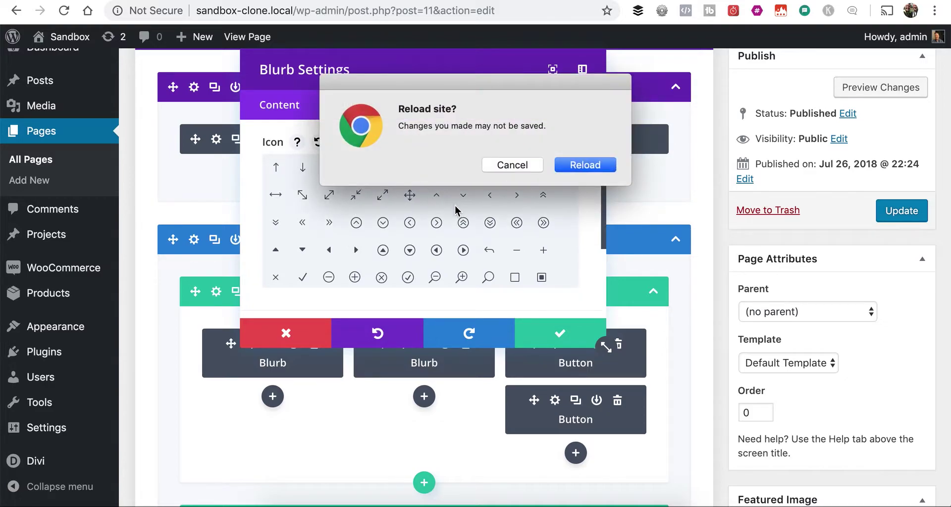
left_click(505, 165)
scroll(451, 209, "down", 2)
scroll(450, 209, "down", 10)
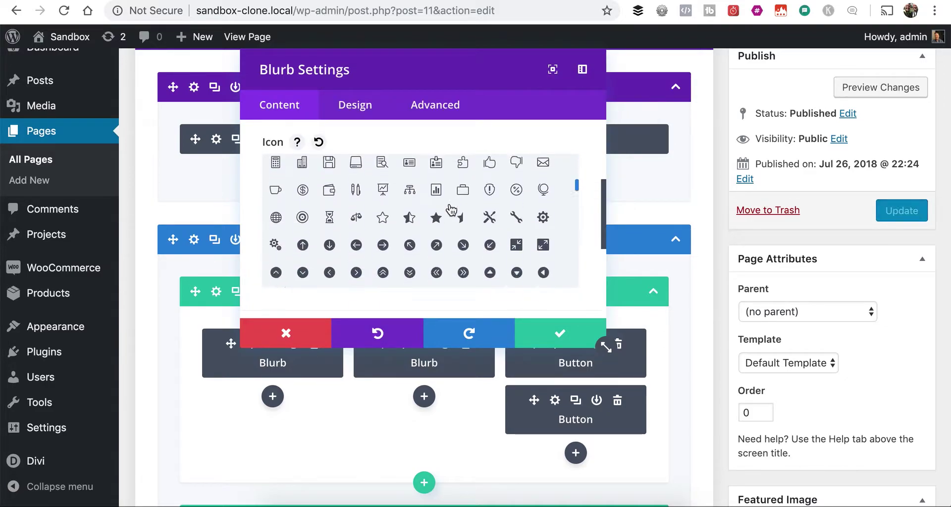
scroll(450, 209, "down", 4)
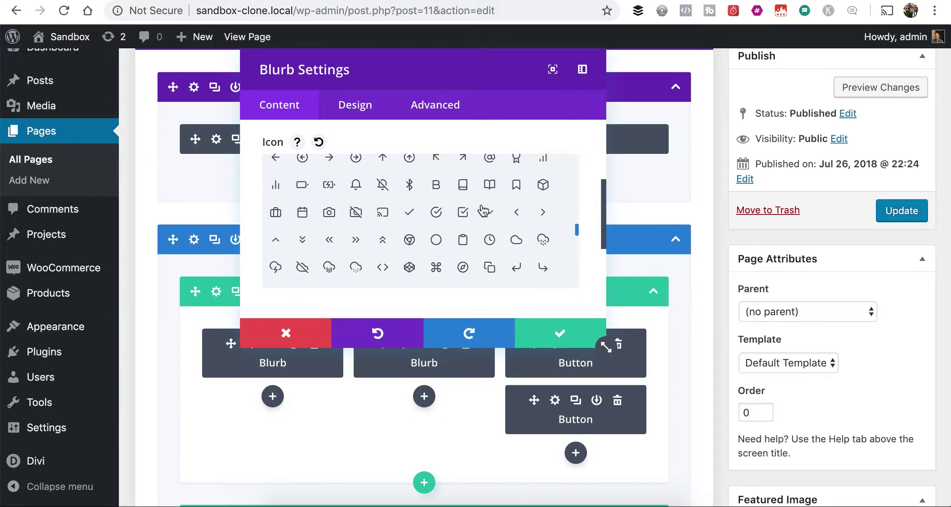
scroll(479, 213, "down", 4)
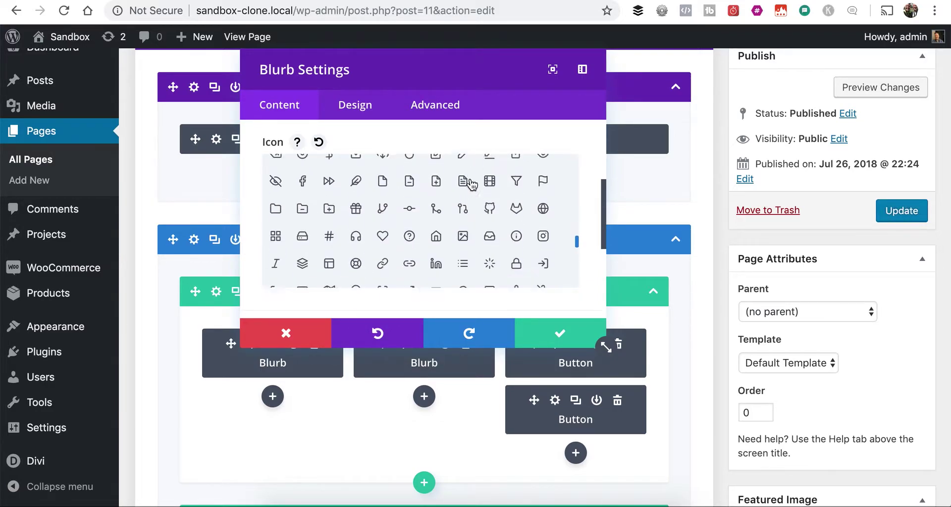
scroll(472, 184, "down", 10)
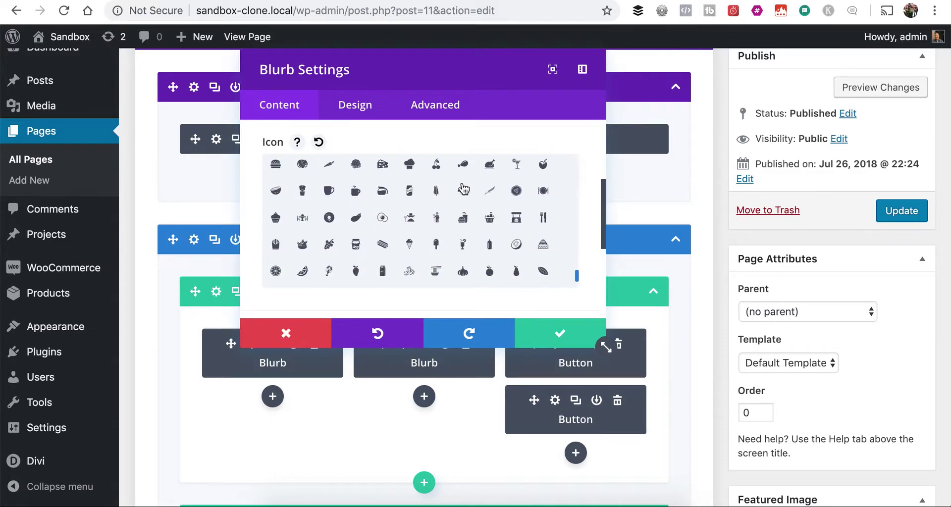
scroll(463, 190, "up", 2)
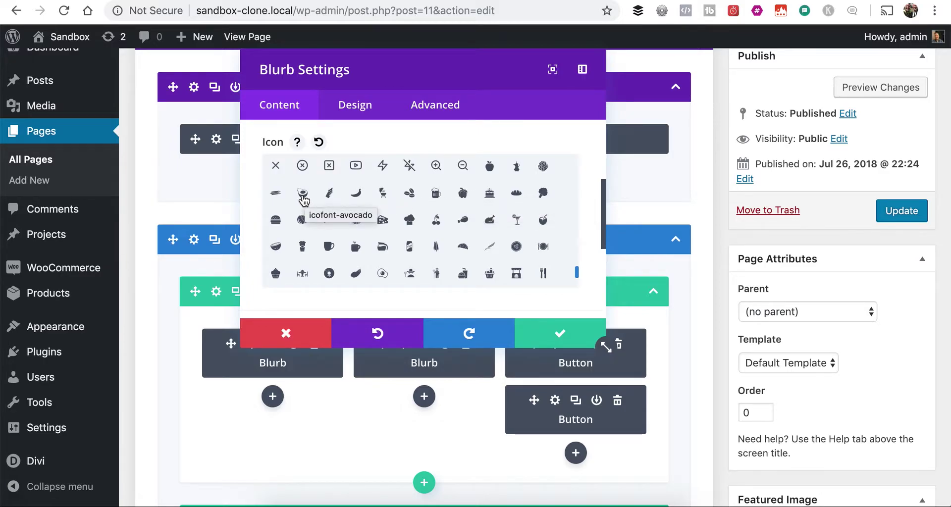
scroll(379, 196, "up", 1)
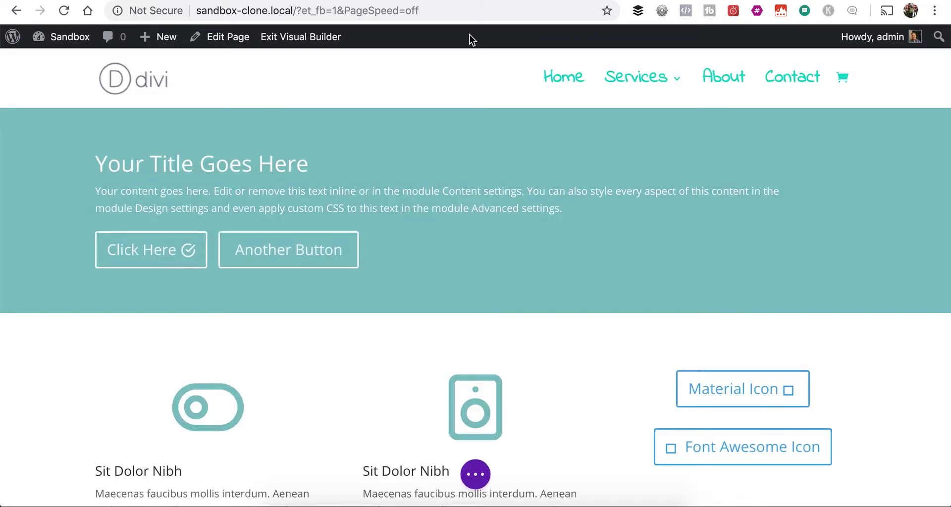
In the Visual Builder, open the settings of the first Blurb, move the dialog clear of it, and expand Image & Icon.
scroll(427, 82, "down", 4)
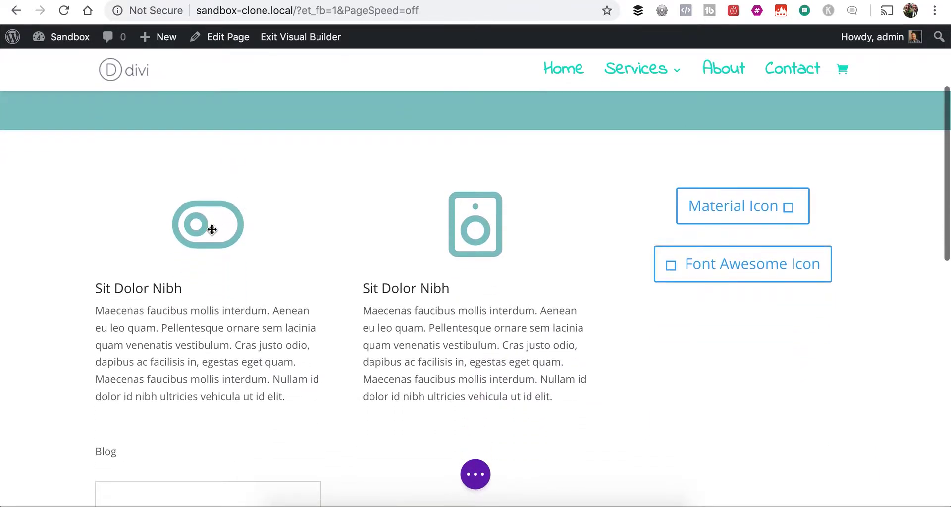
left_click(186, 225)
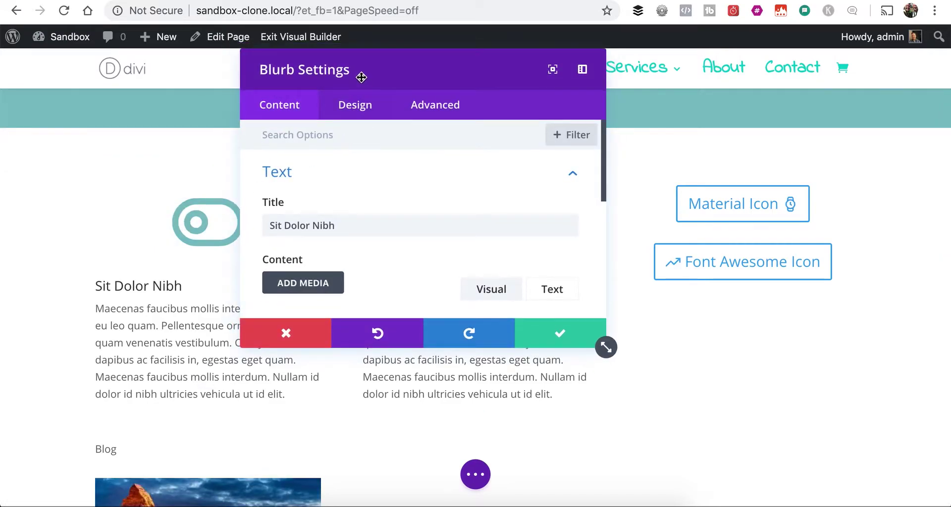
left_click_drag(361, 77, 565, 96)
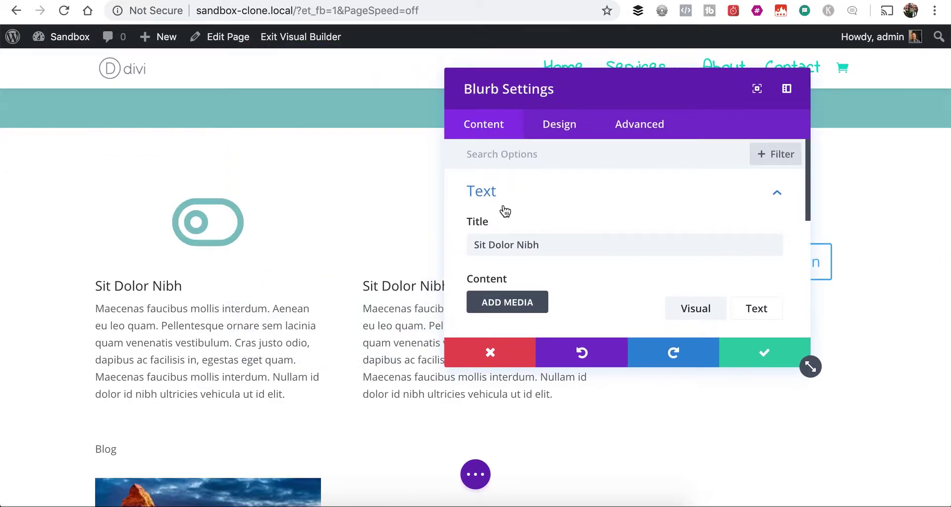
scroll(503, 211, "down", 3)
left_click(492, 233)
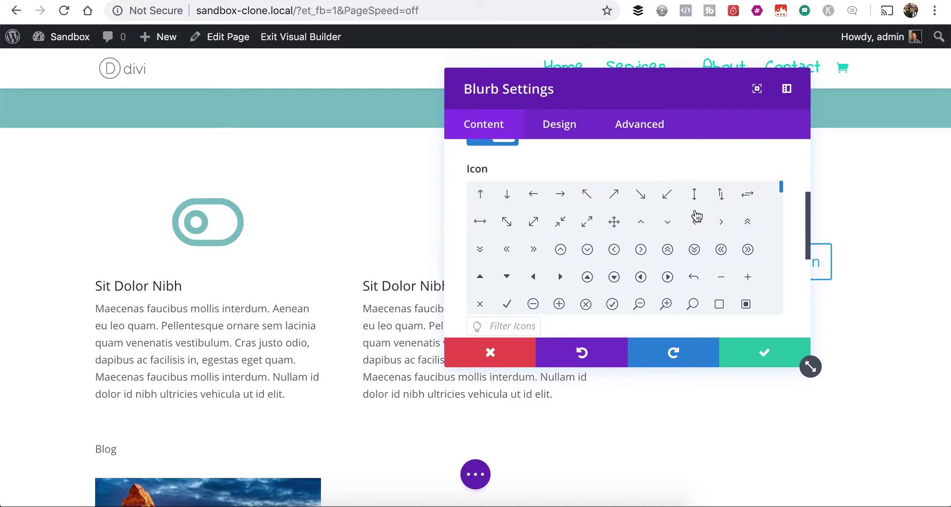
Try the avocado icon from the food set on the Blurb, and settle on the beer mug icon.
scroll(659, 225, "up", 2)
scroll(624, 237, "down", 5)
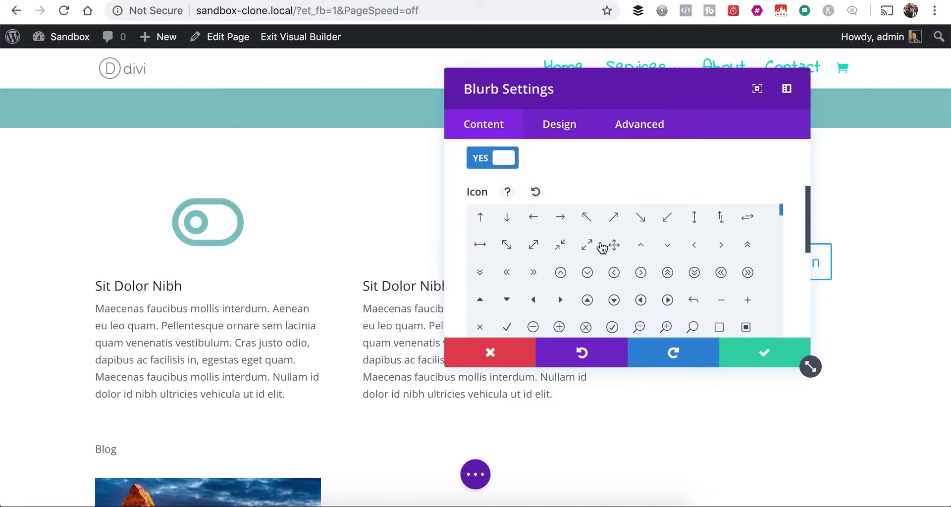
scroll(602, 248, "down", 6)
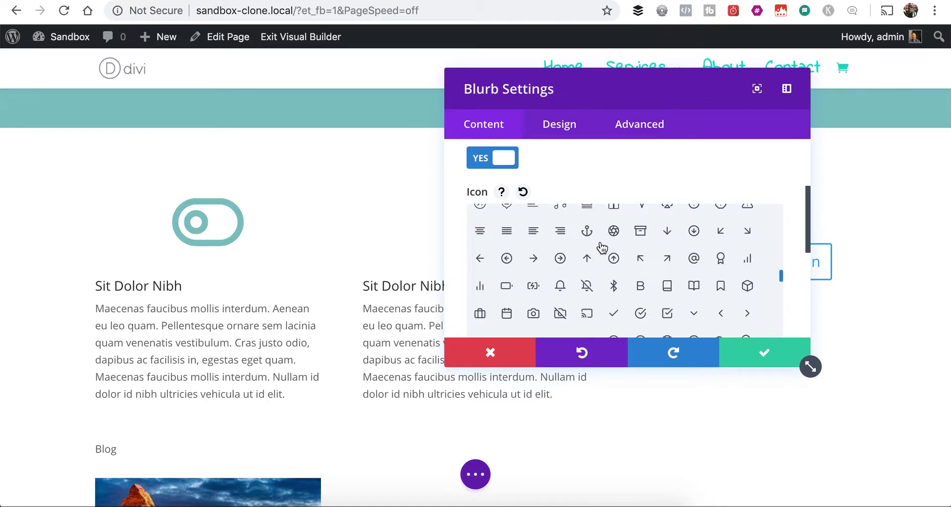
scroll(666, 269, "down", 10)
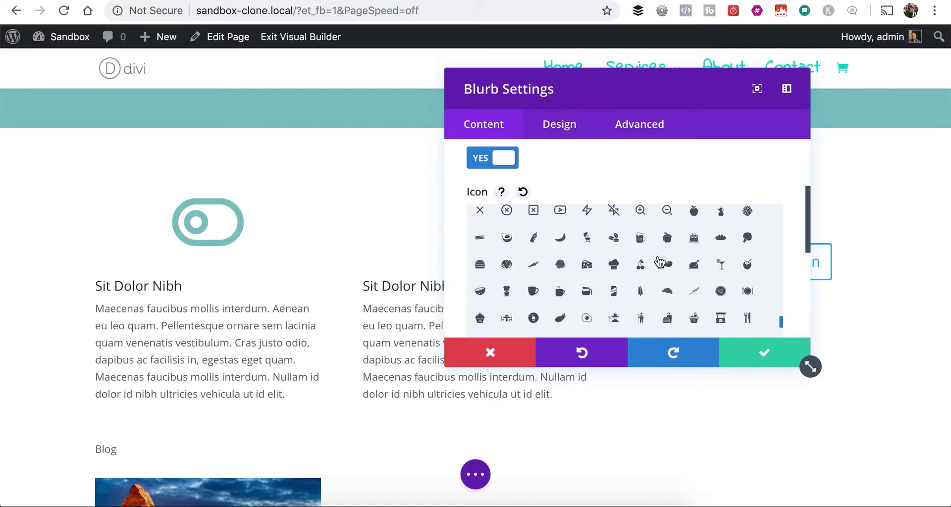
scroll(659, 261, "up", 3)
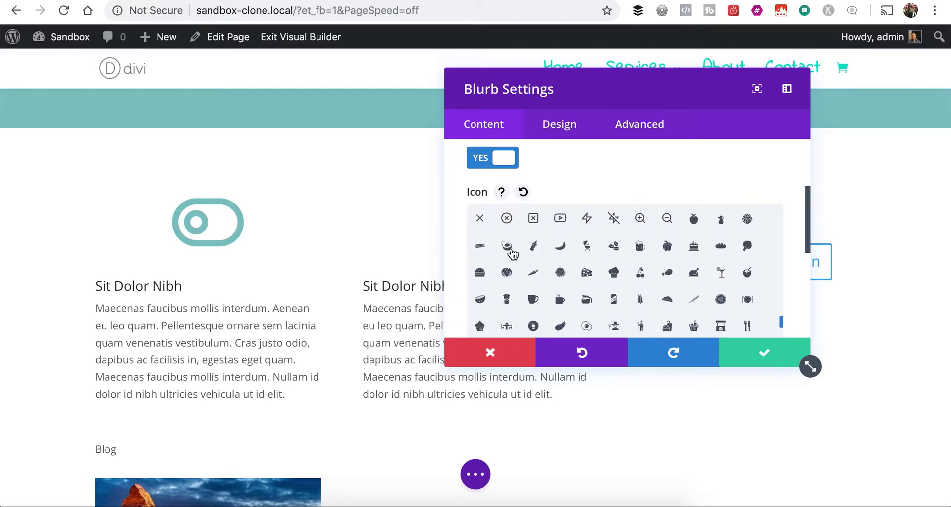
left_click(510, 248)
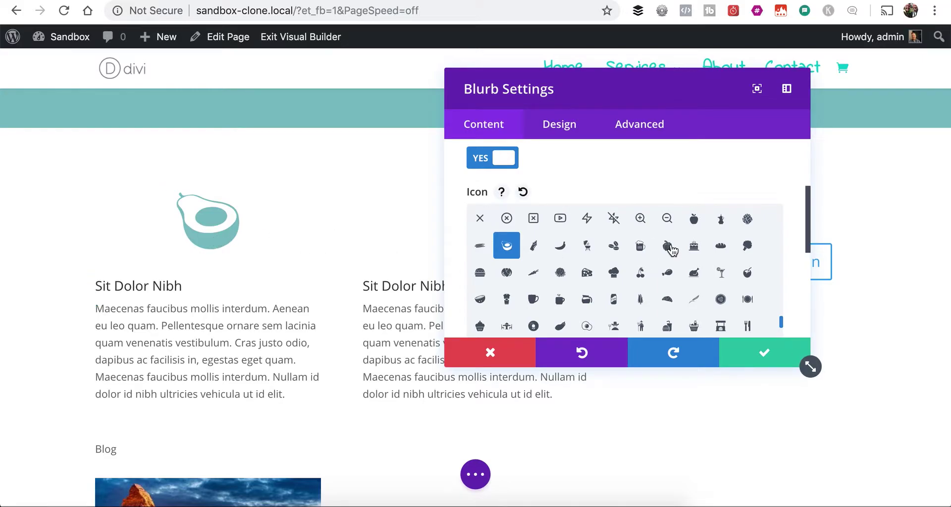
left_click(669, 249)
left_click(640, 246)
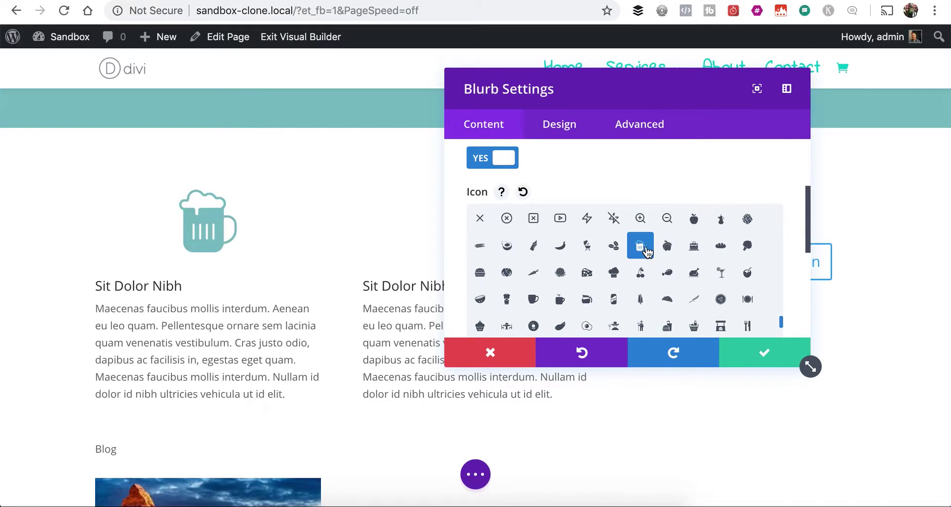
Filter the Blurb's icon list to the food set and look through its icons.
scroll(612, 261, "down", 1)
scroll(789, 230, "down", 3)
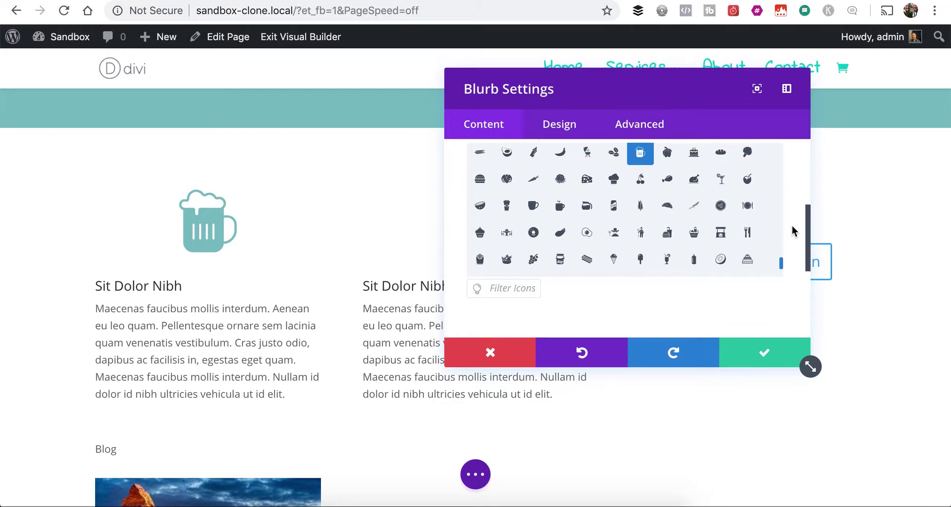
left_click(525, 260)
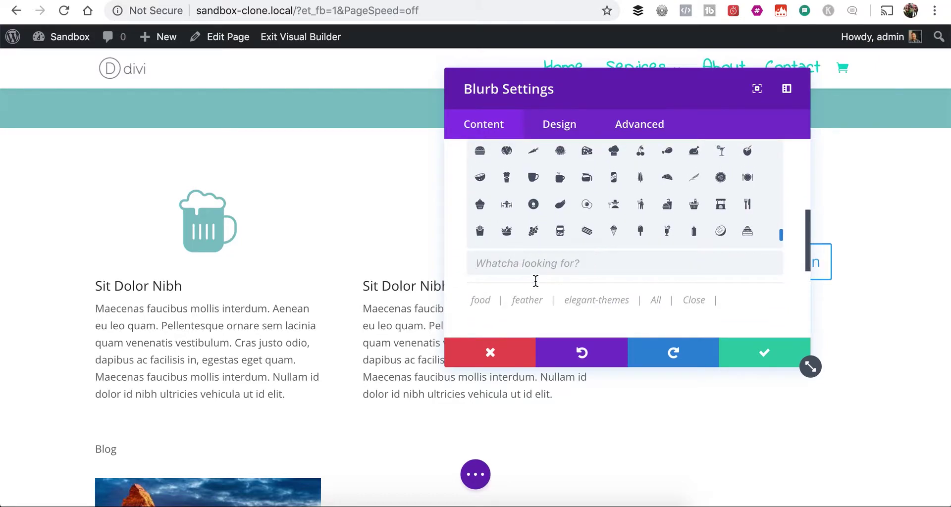
left_click(479, 301)
scroll(724, 233, "down", 1)
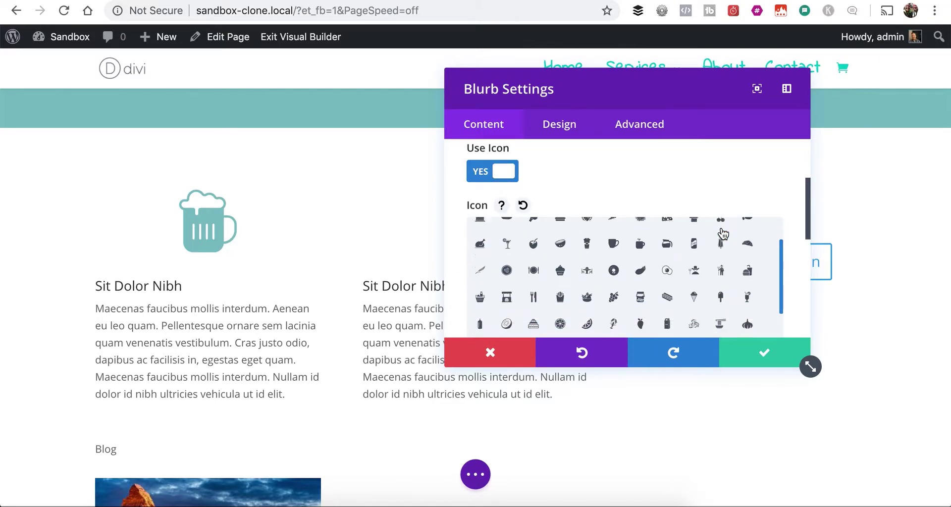
scroll(723, 234, "down", 2)
scroll(790, 249, "down", 2)
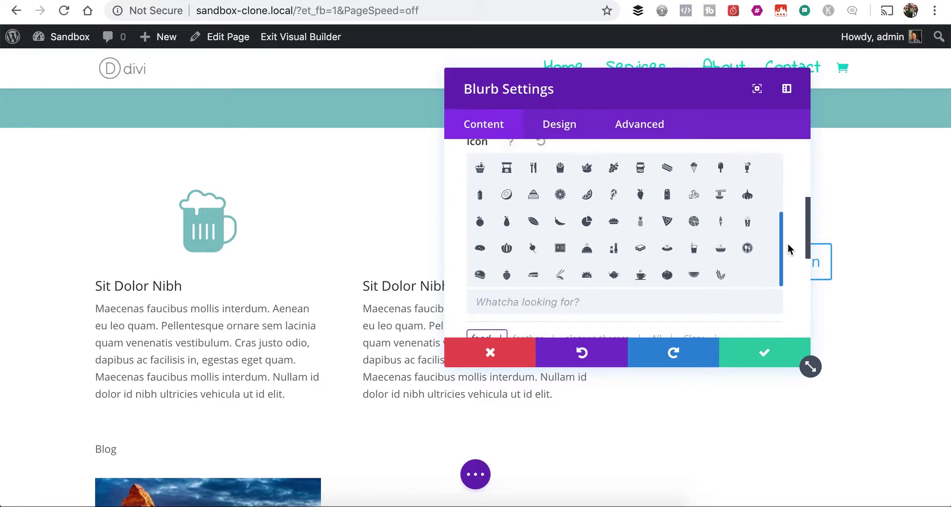
Filter the icon list by feather and by elegant-themes, and return it to All to browse every set.
left_click(527, 329)
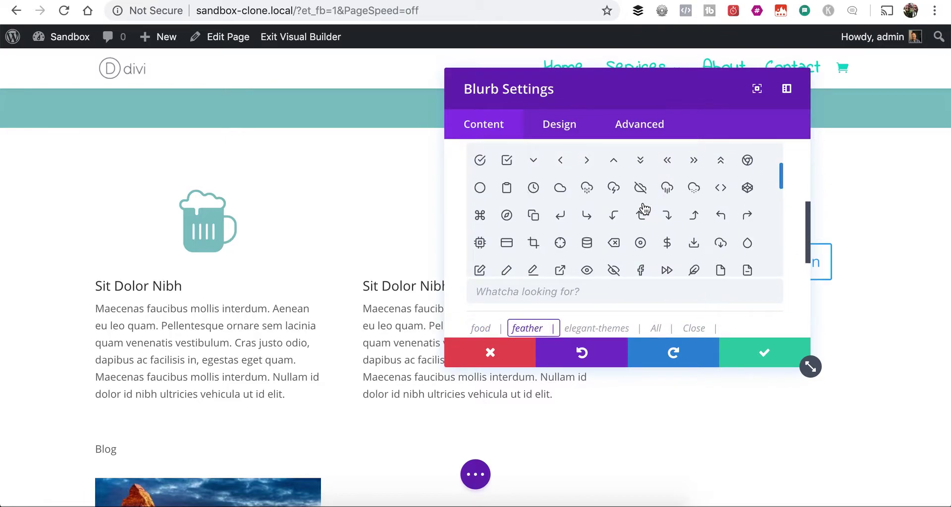
left_click(605, 331)
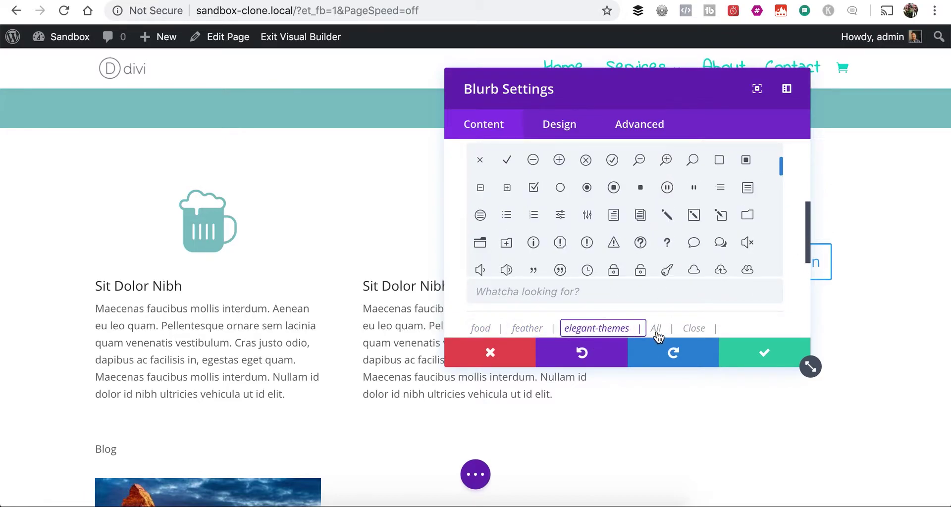
left_click(658, 330)
scroll(637, 271, "down", 10)
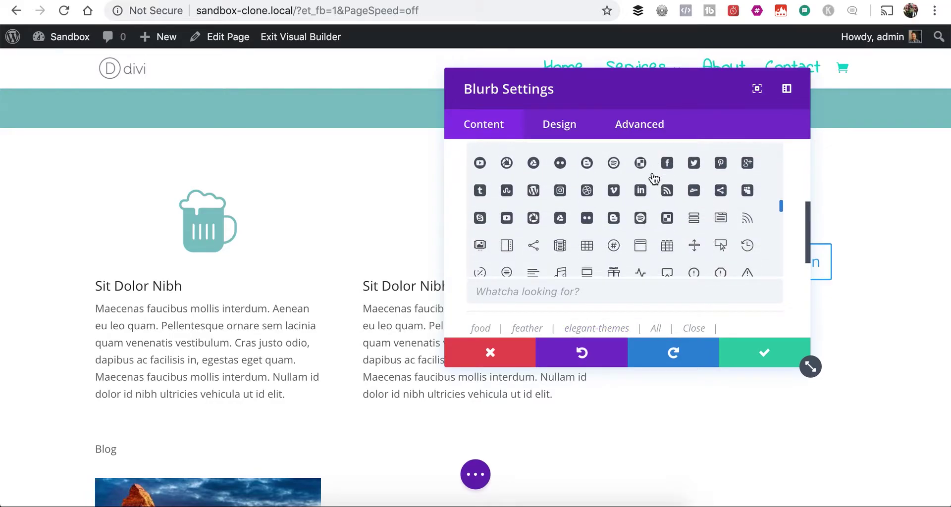
scroll(653, 179, "down", 2)
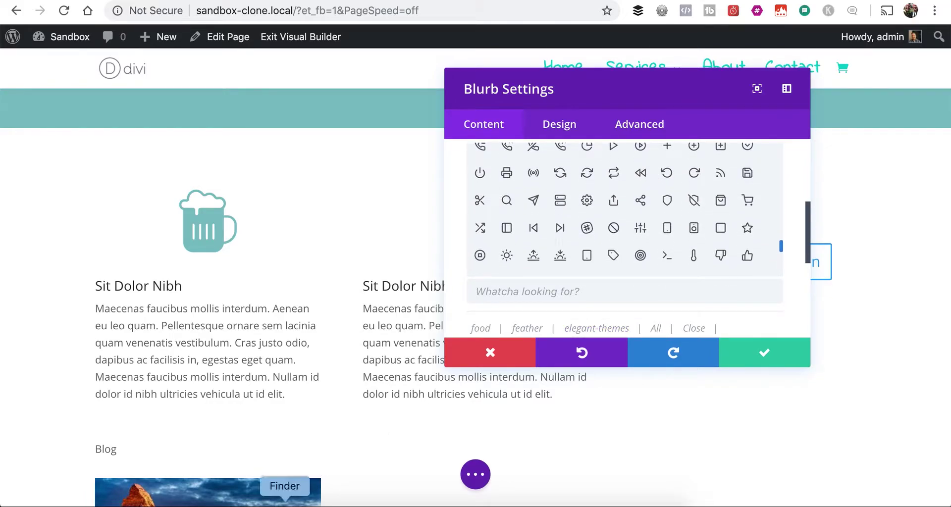
Switch to the icofont folder in Finder and deselect the food font files and stylesheet.
left_click(456, 501)
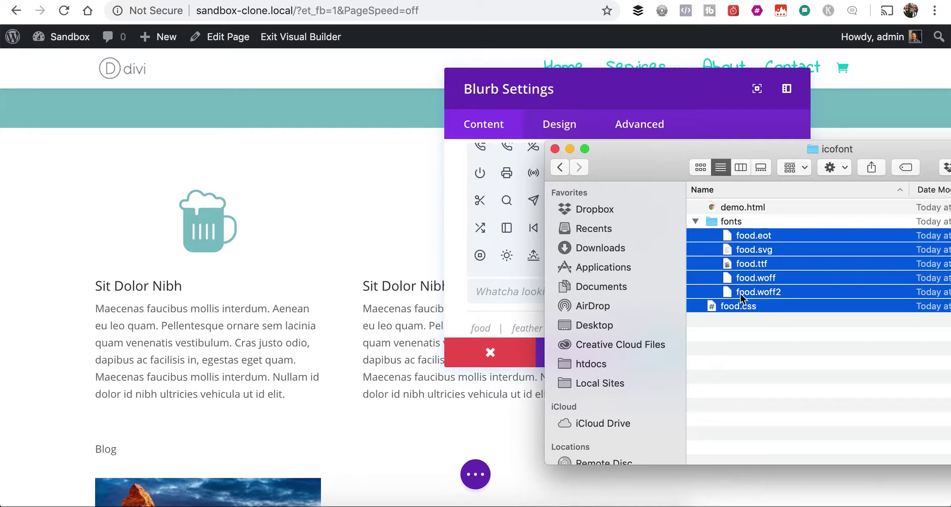
left_click(737, 331)
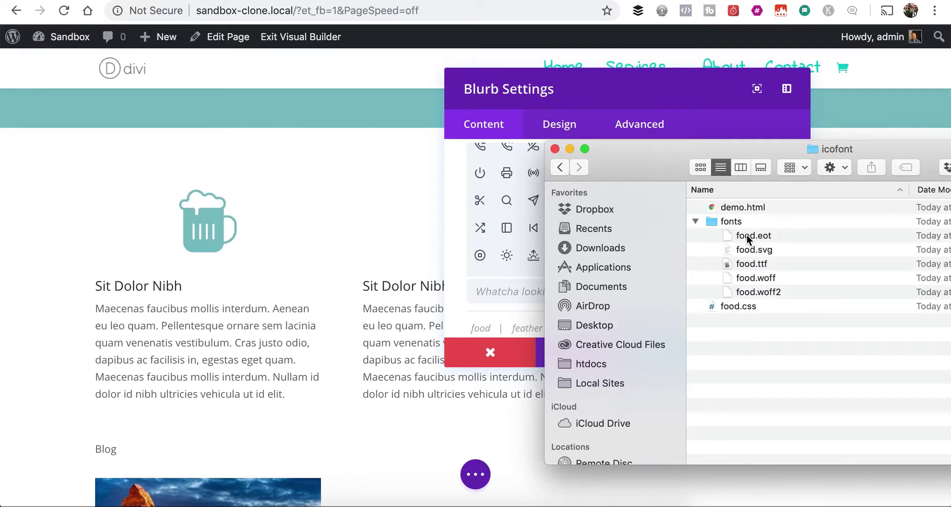